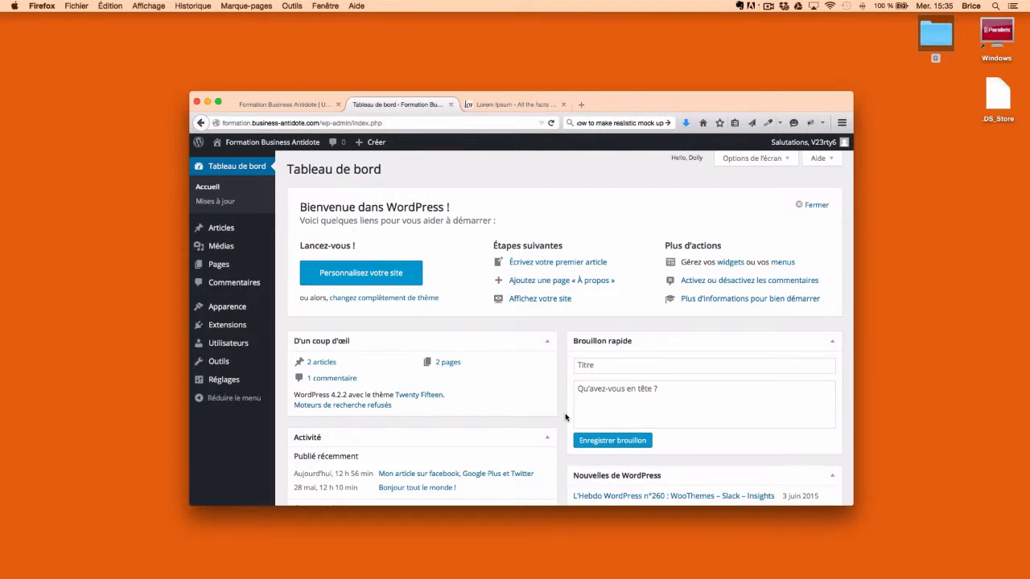
Examine the site's public home page, looking over the sidebar and the articles.
click(297, 104)
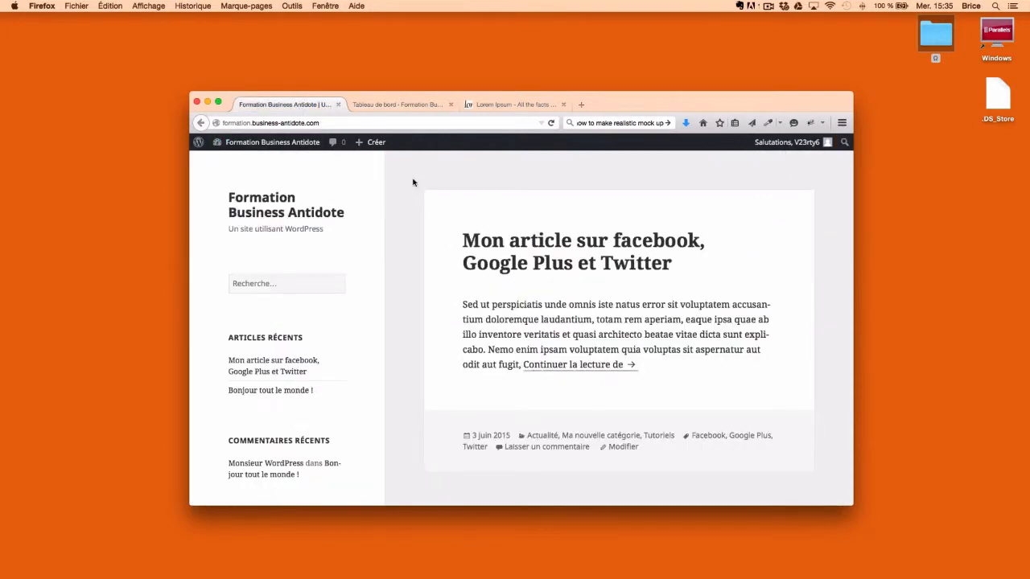
scroll(454, 392, down, 5)
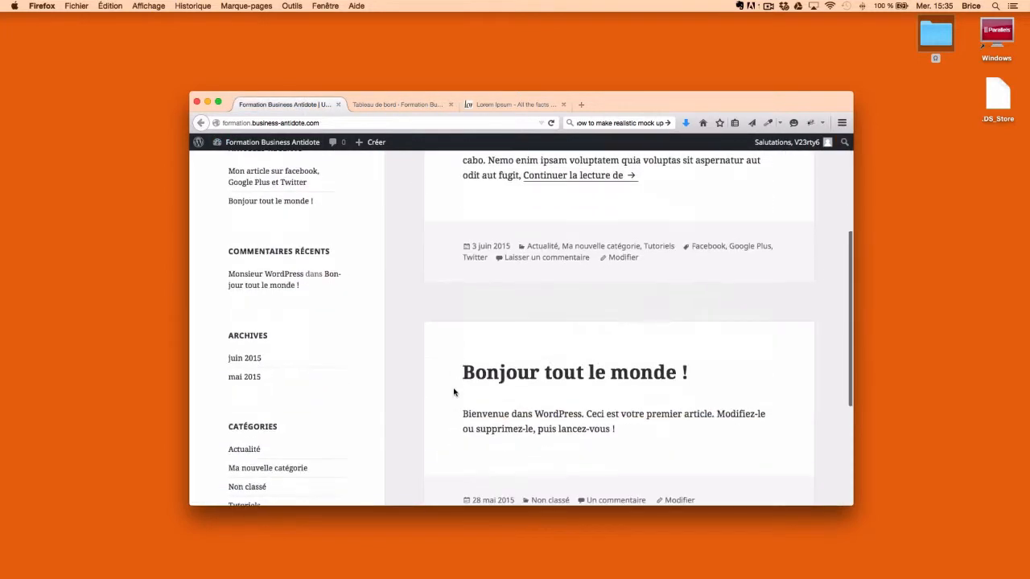
scroll(454, 392, up, 5)
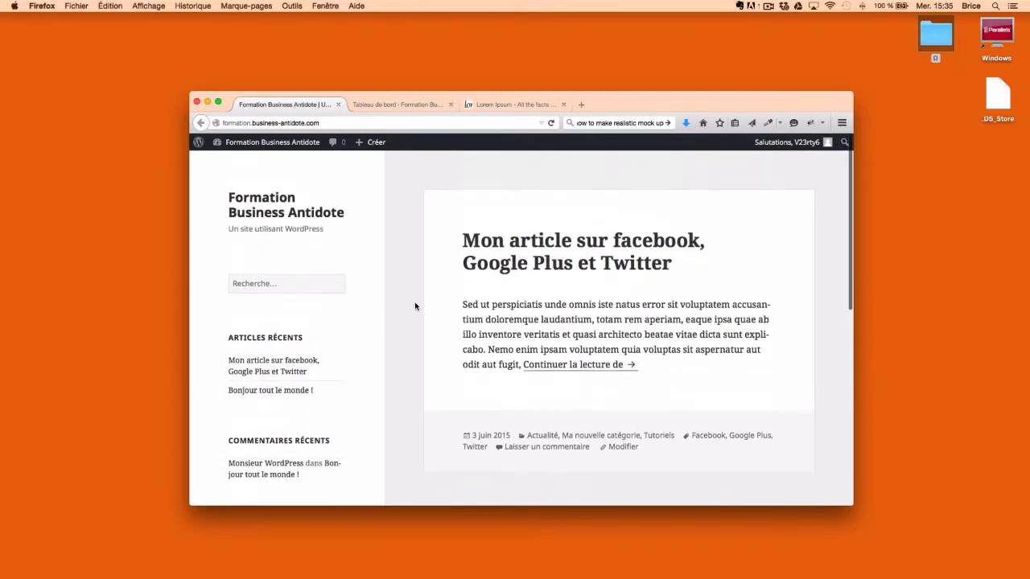
scroll(395, 320, down, 5)
scroll(396, 319, up, 5)
Create a new navigation menu named "Mon menu principal" in the site administration.
click(367, 105)
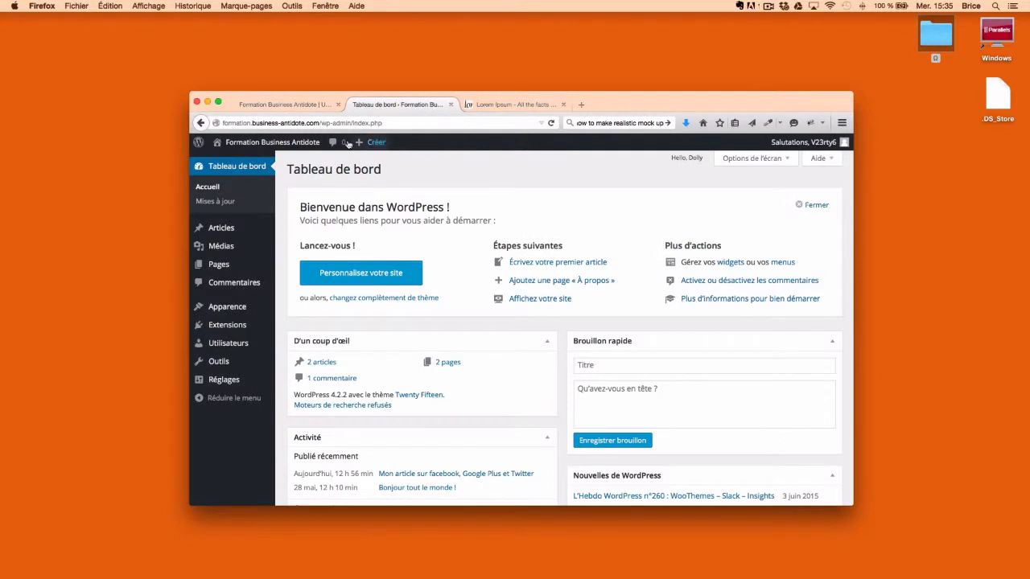
click(294, 353)
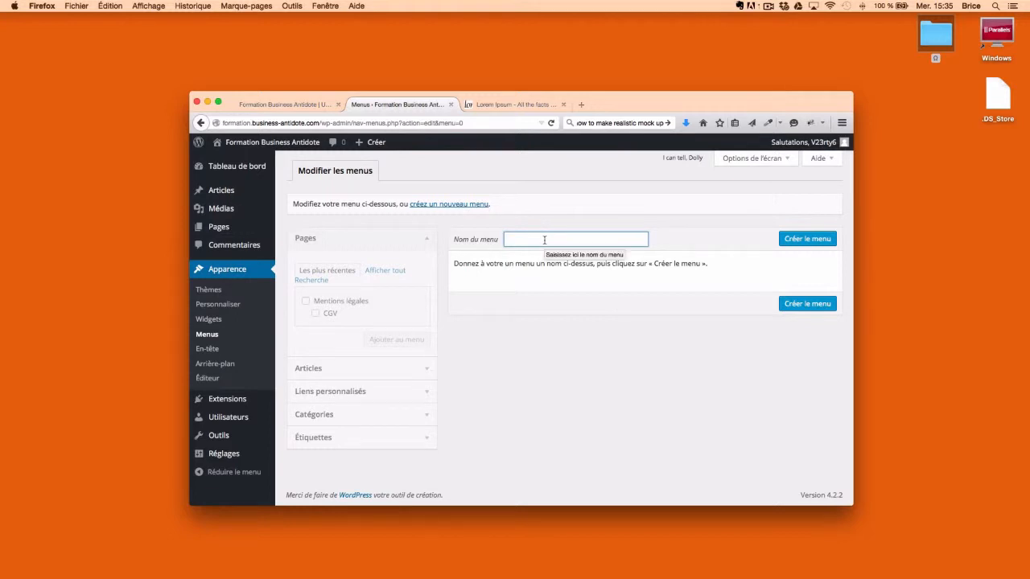
text(Mon m)
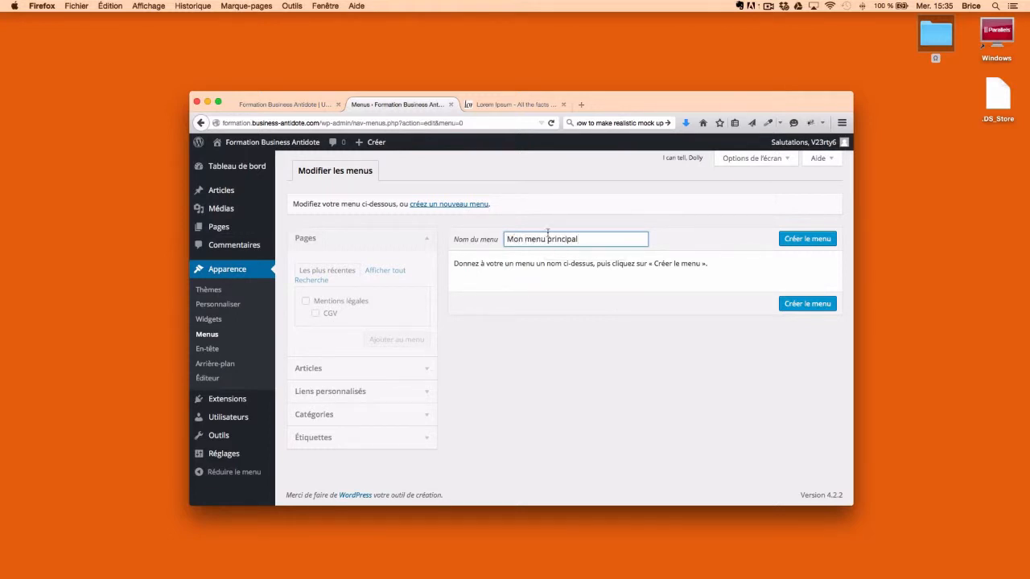
text(enu principal)
click(814, 240)
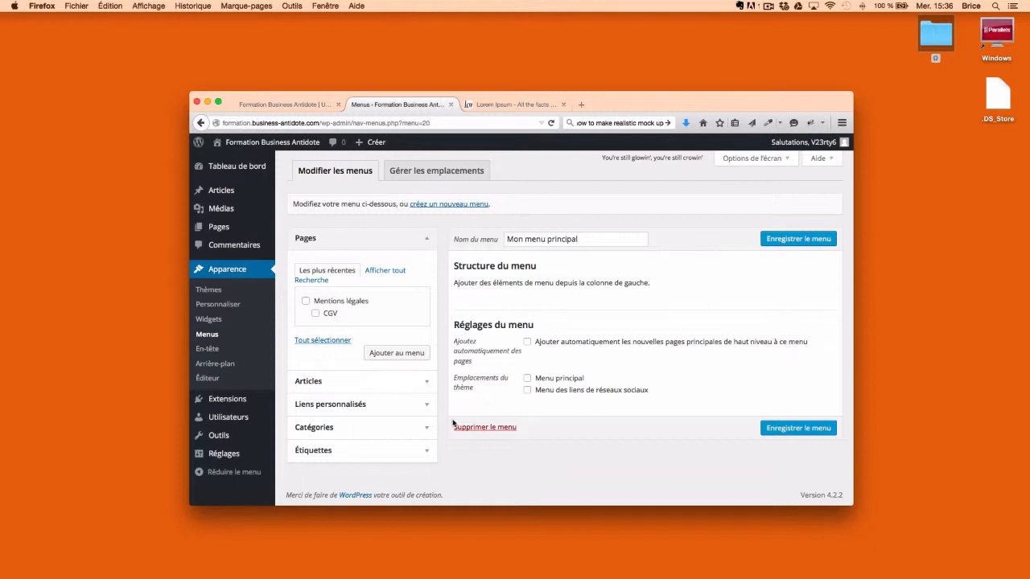
click(527, 378)
click(527, 391)
click(527, 378)
click(527, 390)
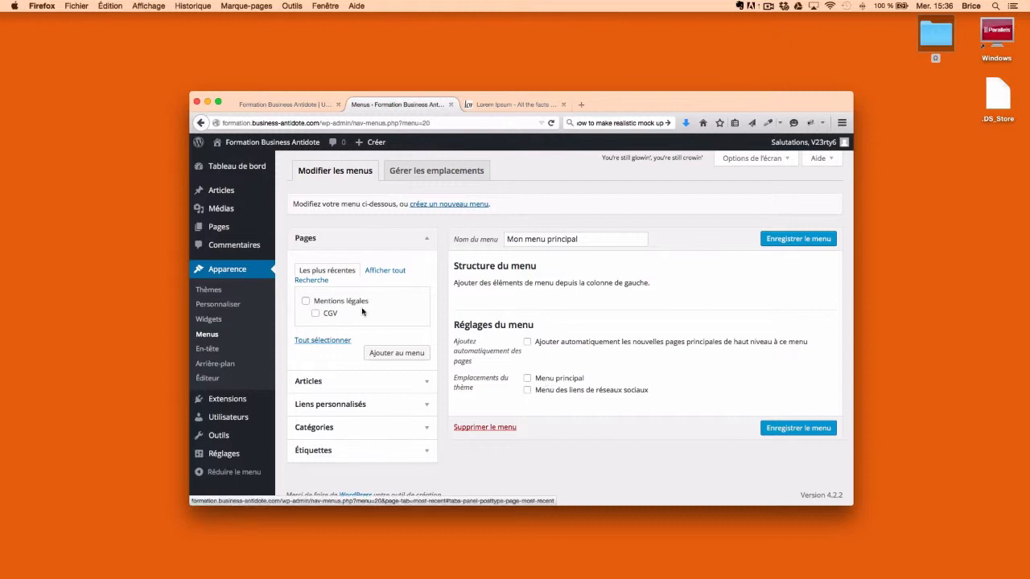
Assign the menu to the "Menu principal" theme location, save it and check the reloaded public home page.
click(527, 379)
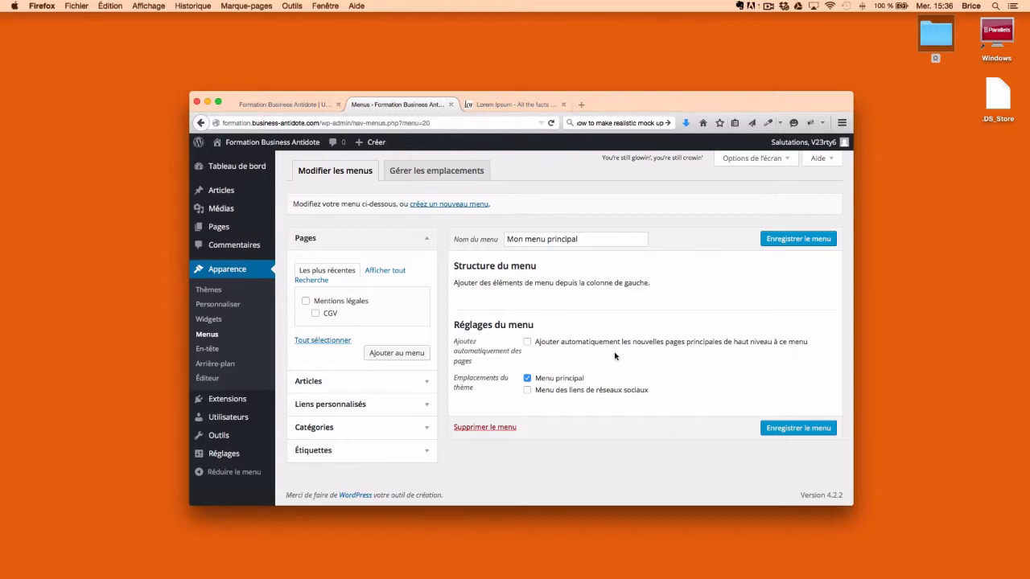
click(781, 427)
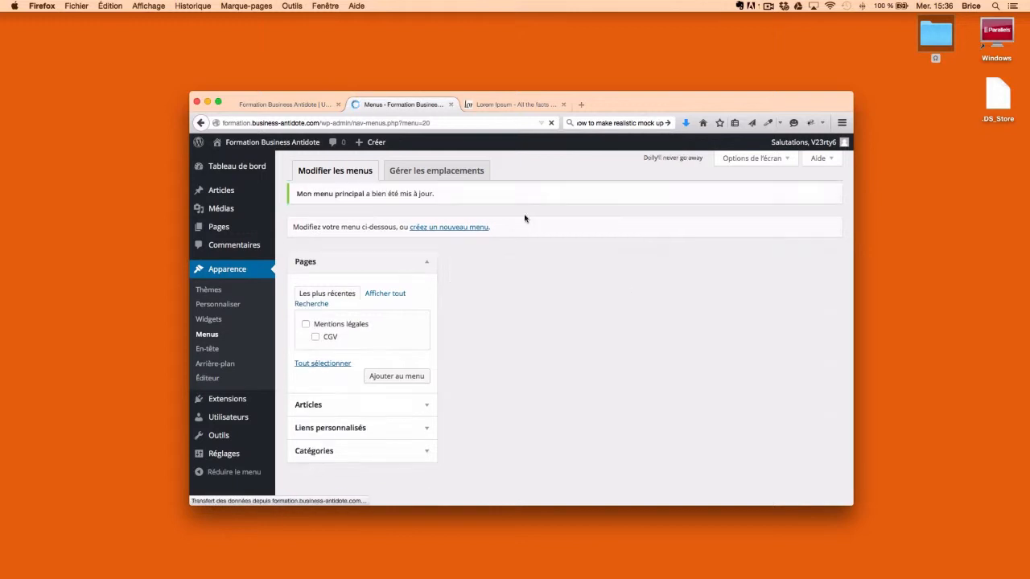
click(285, 104)
key(super+r)
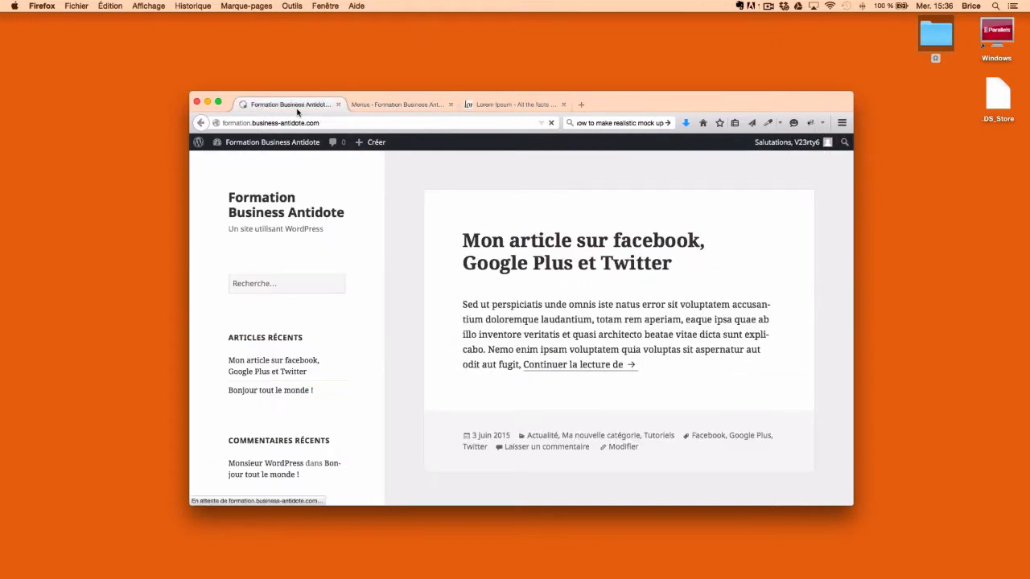
Add the "Mentions légales" page to the menu structure of "Mon menu principal".
click(410, 105)
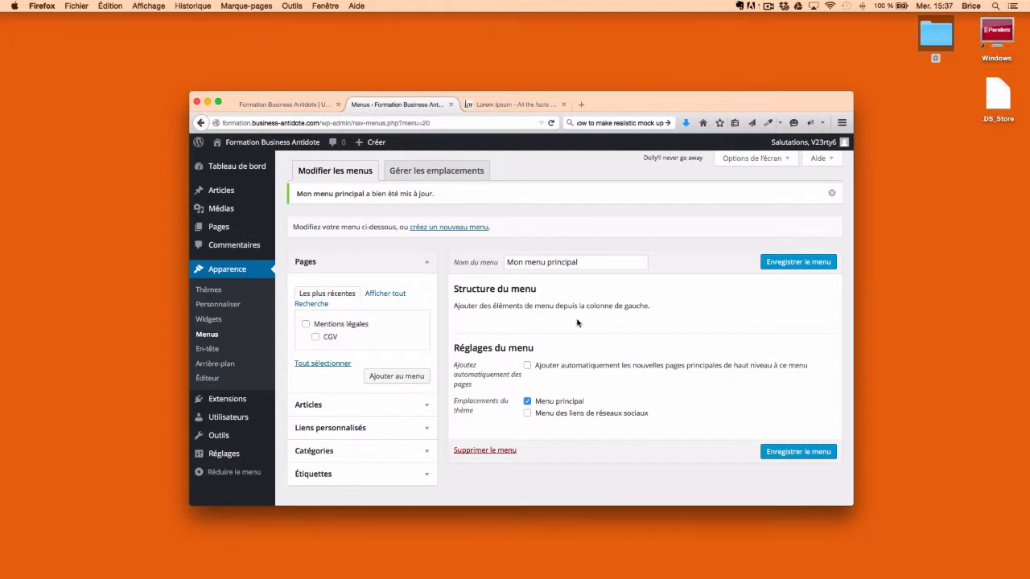
click(424, 263)
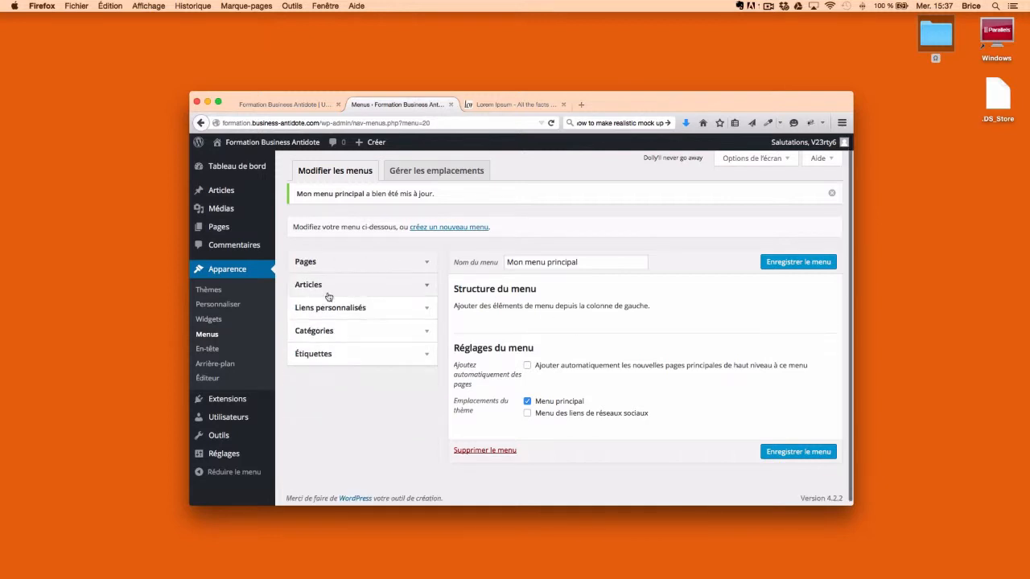
click(428, 262)
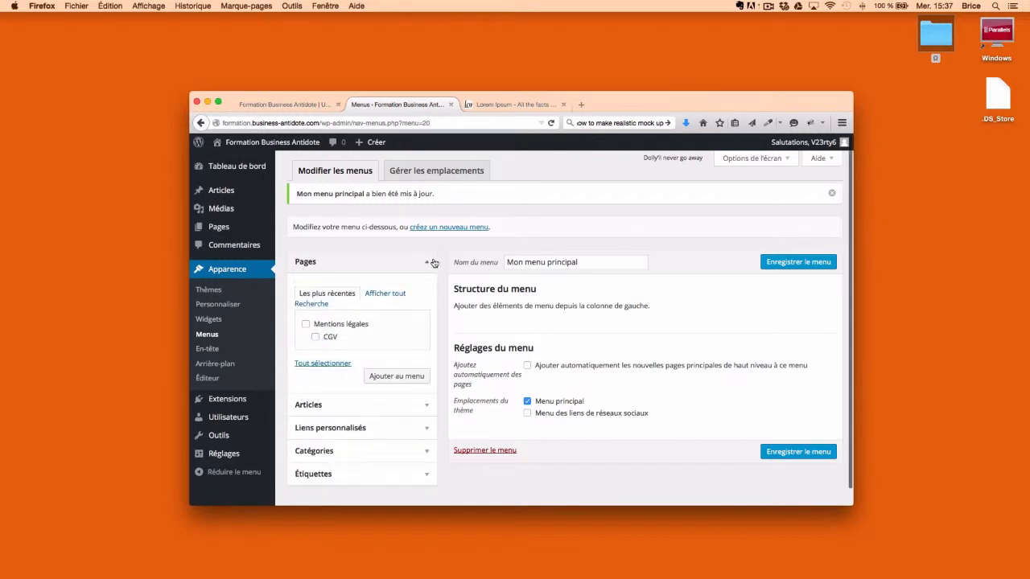
click(306, 325)
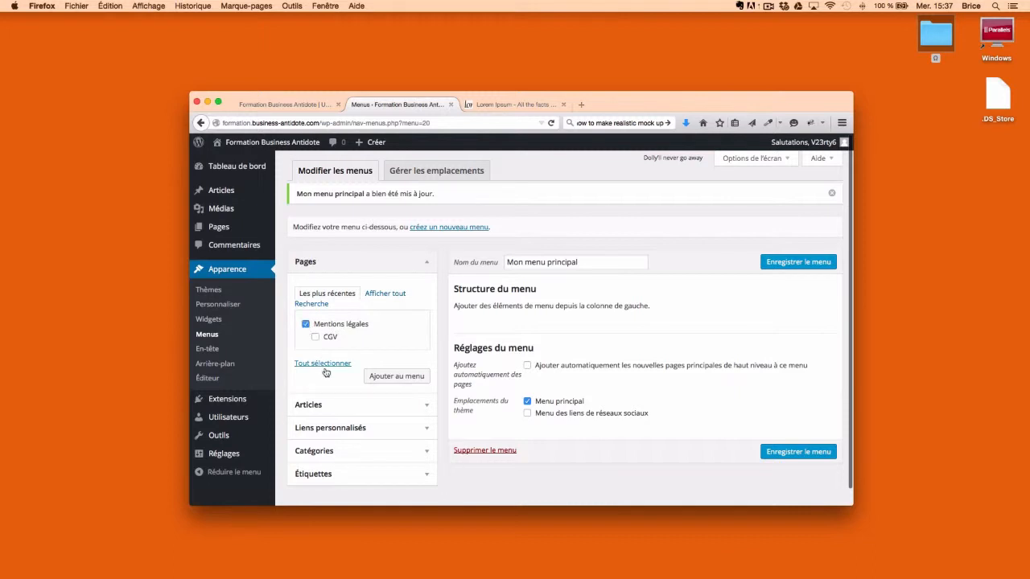
click(400, 378)
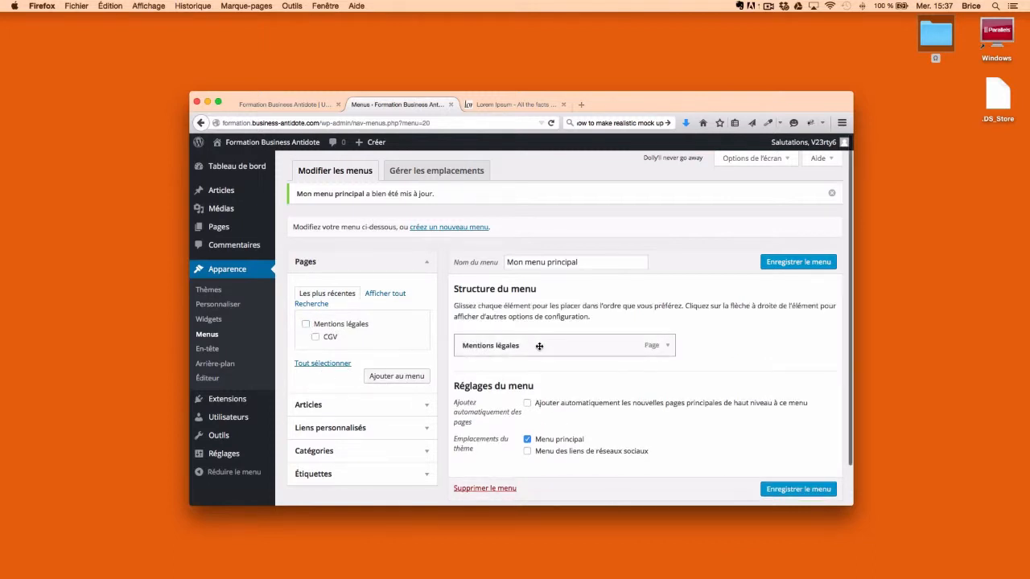
Add the article "Bonjour tout le monde !" to the menu structure.
click(423, 263)
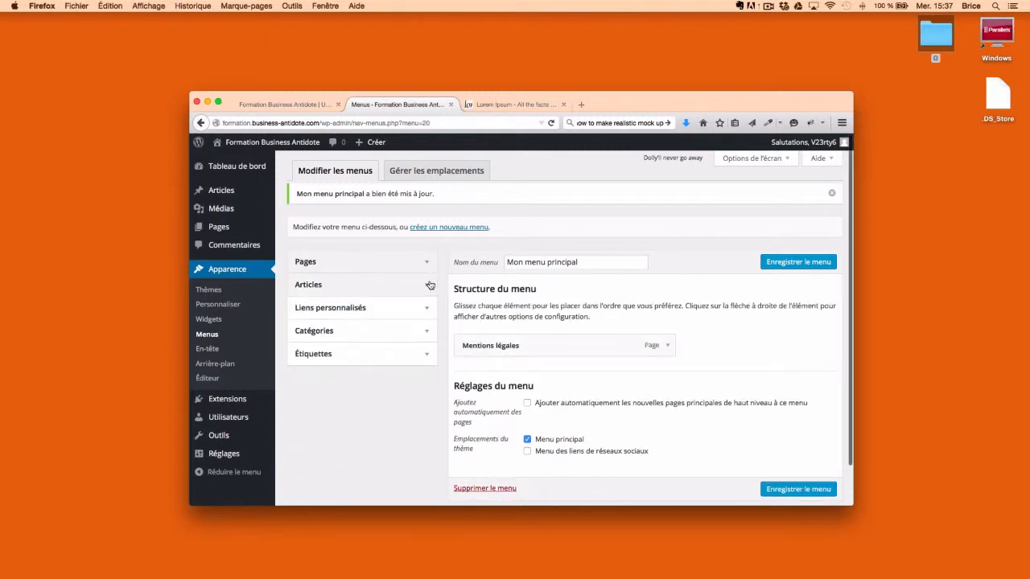
click(428, 286)
click(306, 373)
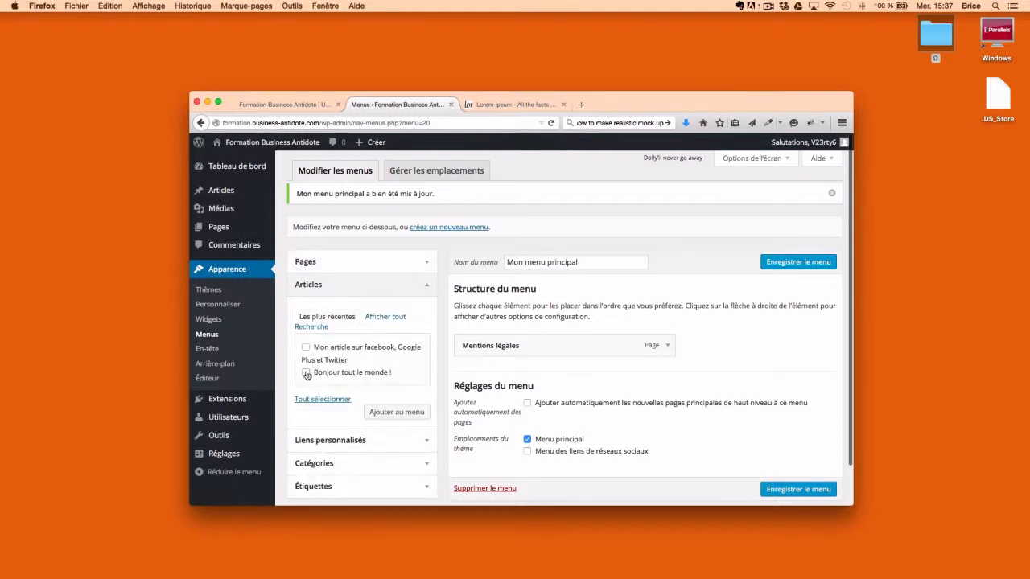
click(397, 414)
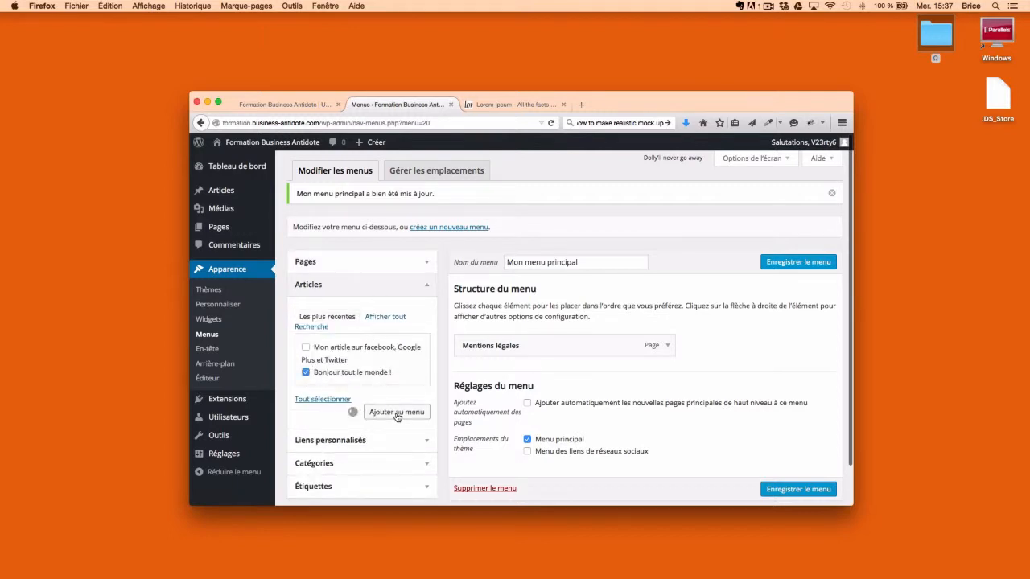
Add a custom link to the menu with the web address "/" and the link text "Accueil".
click(426, 286)
click(425, 309)
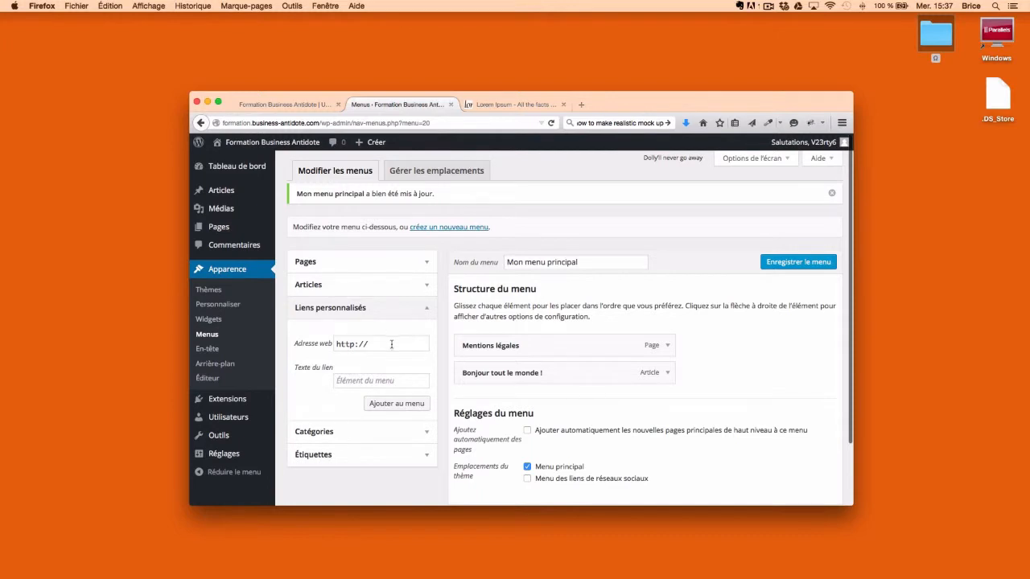
drag(384, 344, 276, 335)
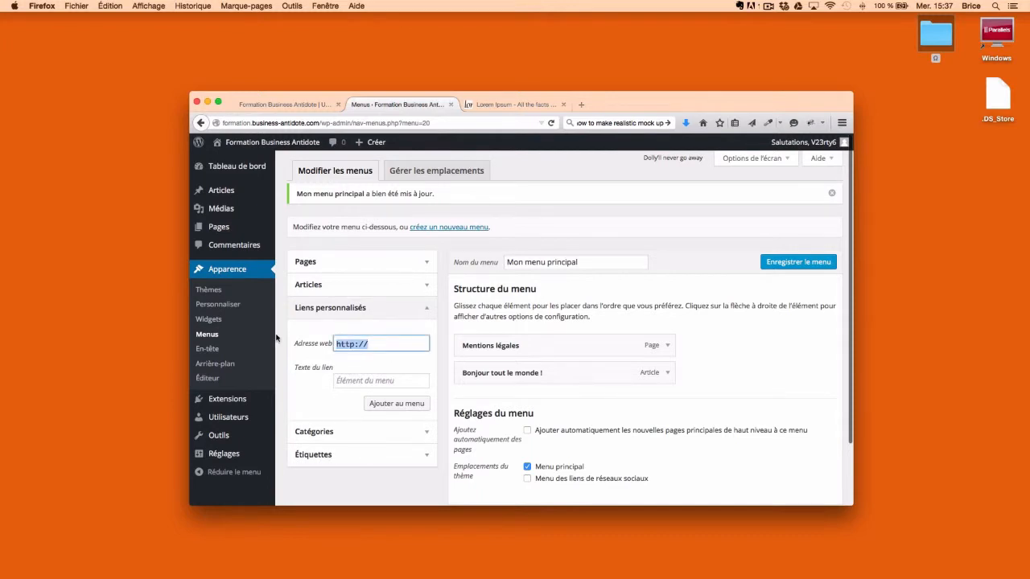
text(/)
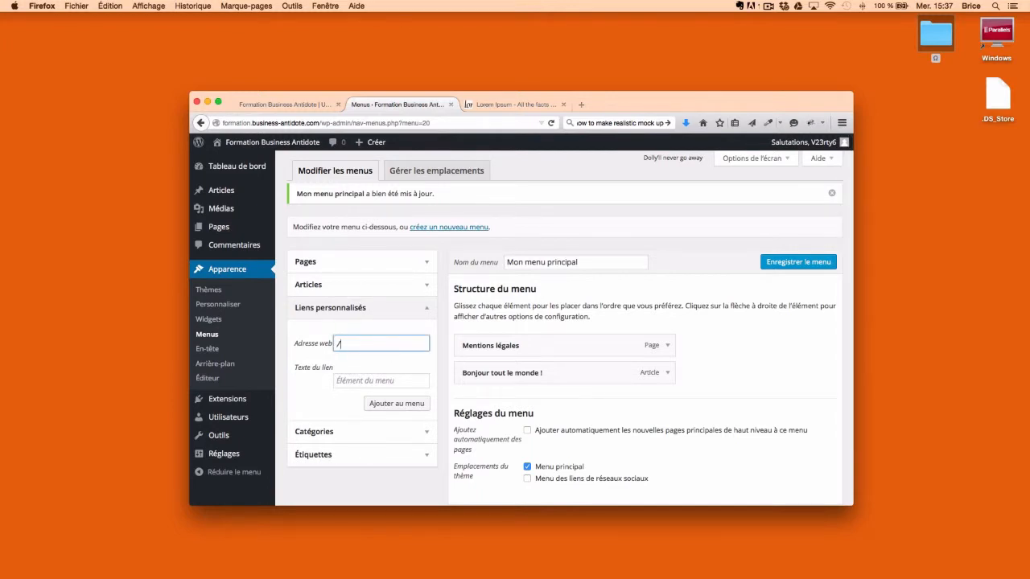
click(375, 384)
text(Accueil)
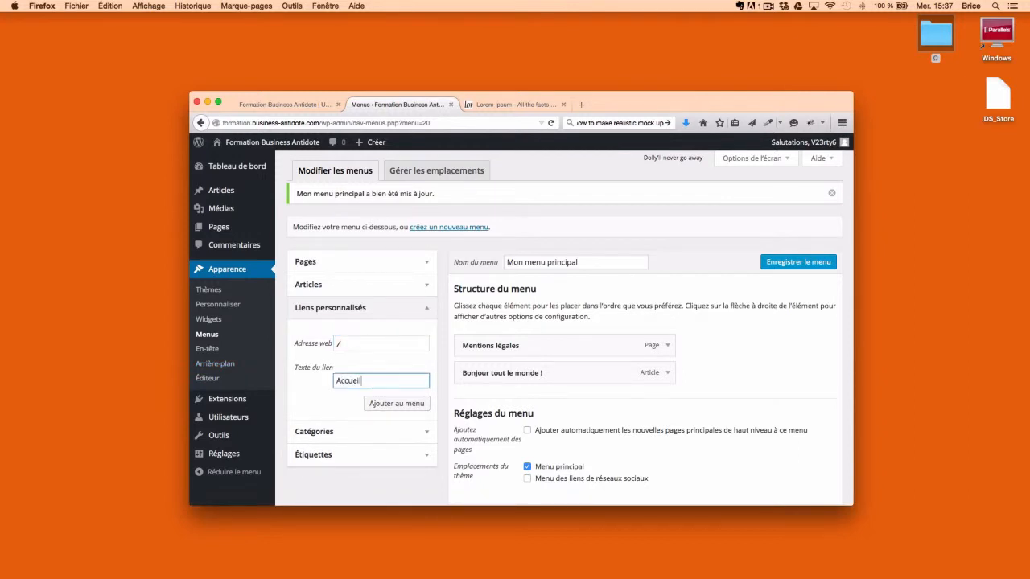
click(411, 403)
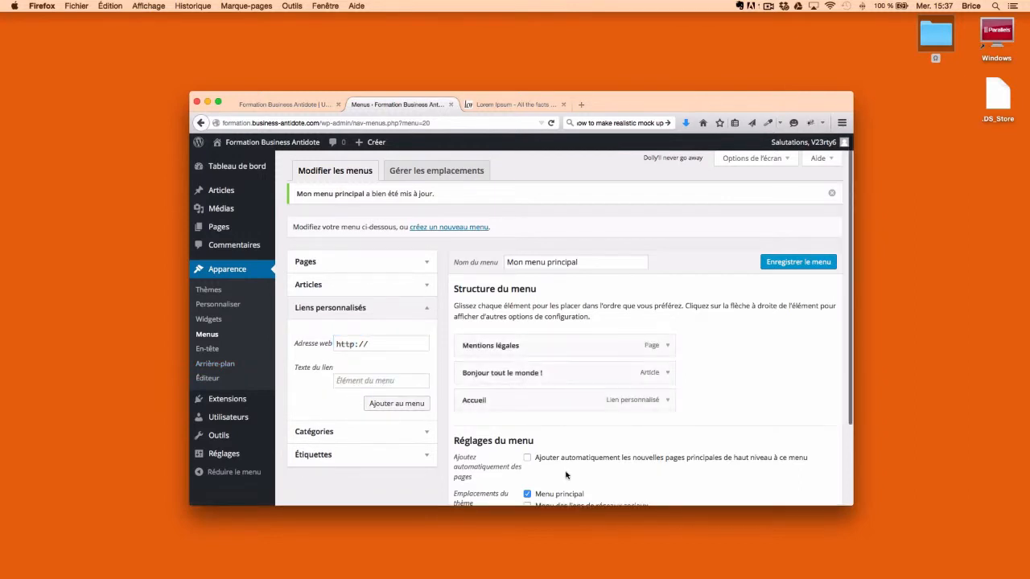
click(405, 341)
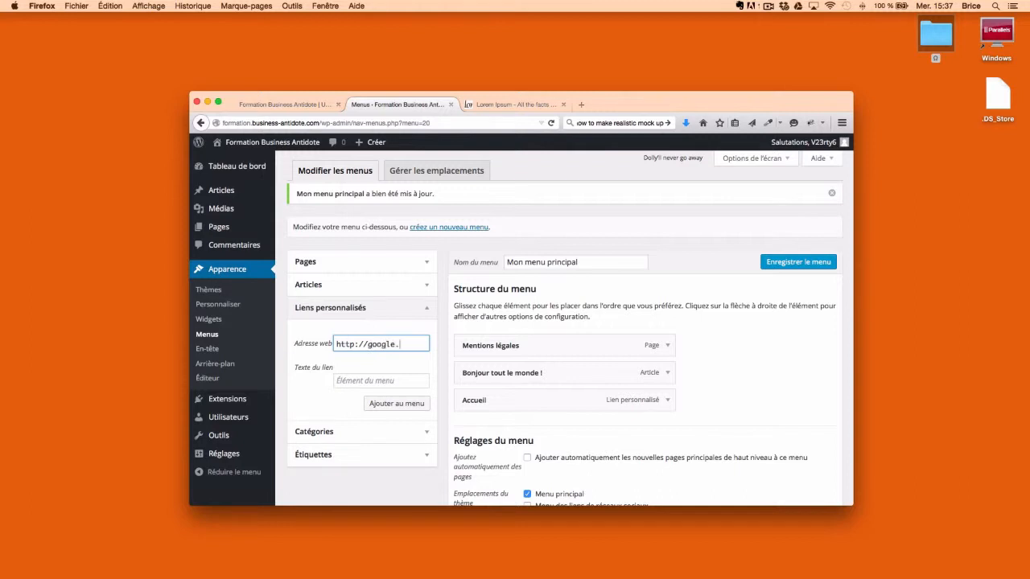
click(391, 380)
text(Google)
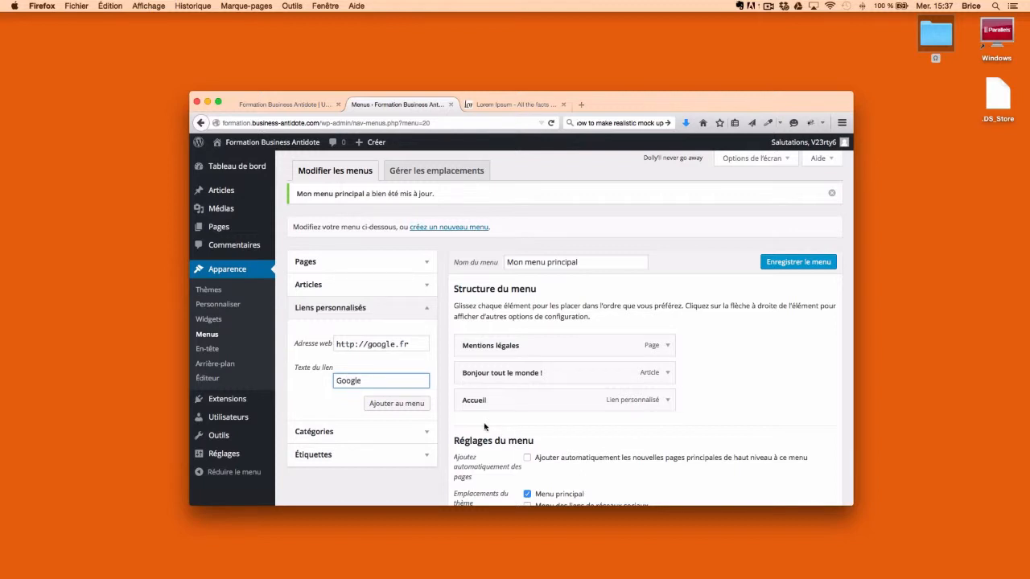
click(397, 403)
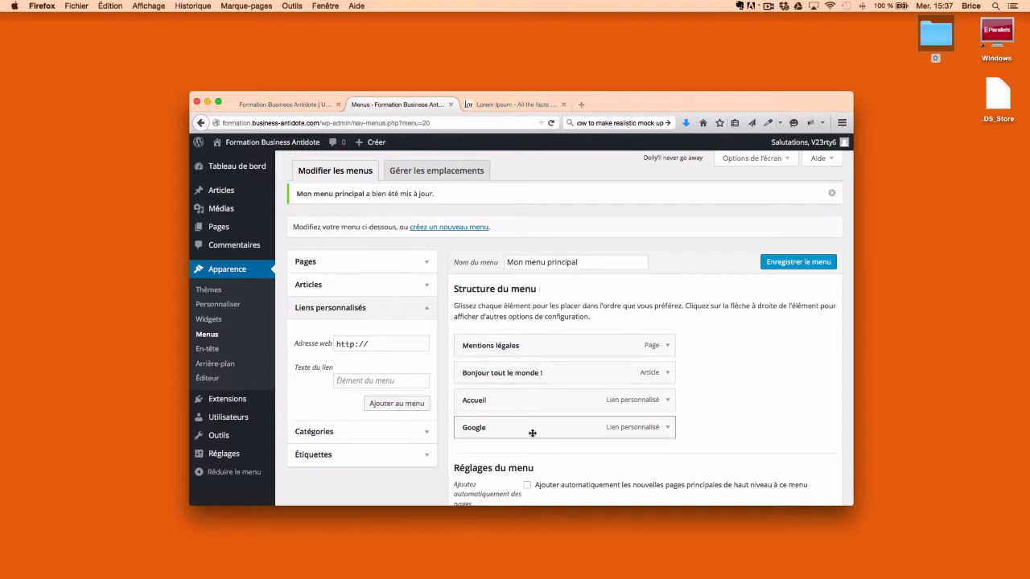
click(782, 263)
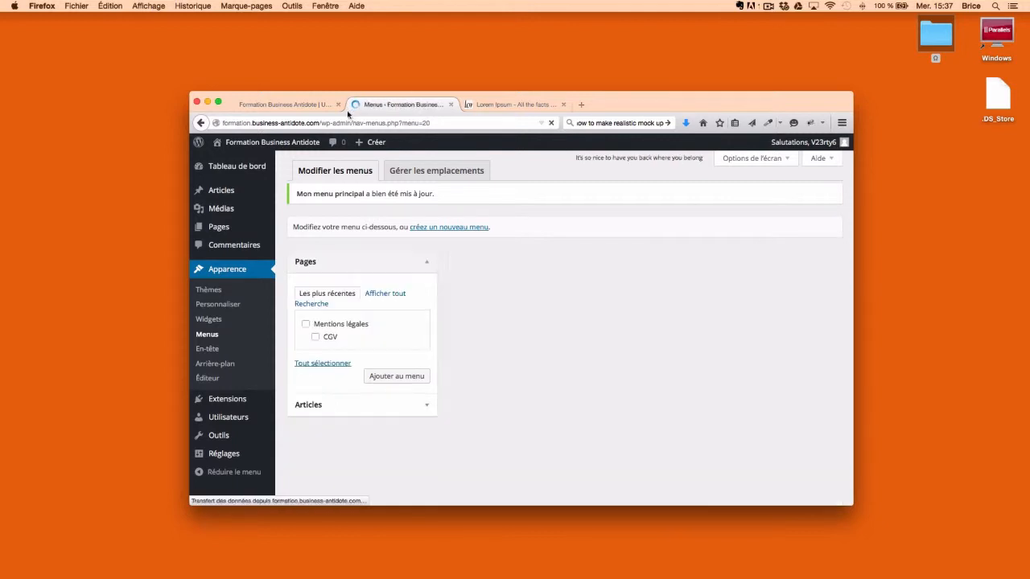
Check the menu on the reloaded public home page and test its "Accueil" link.
click(268, 105)
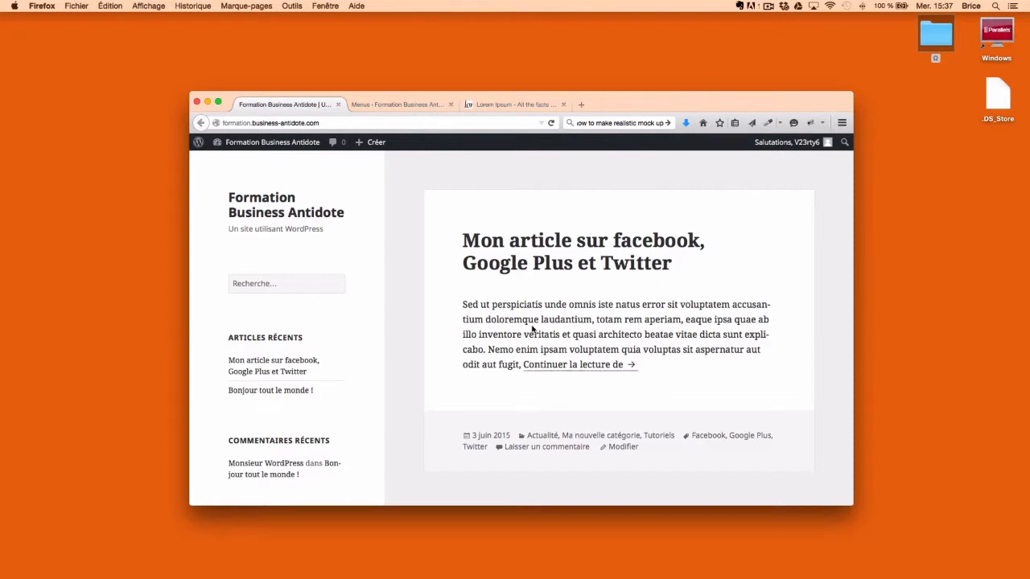
key(super+r)
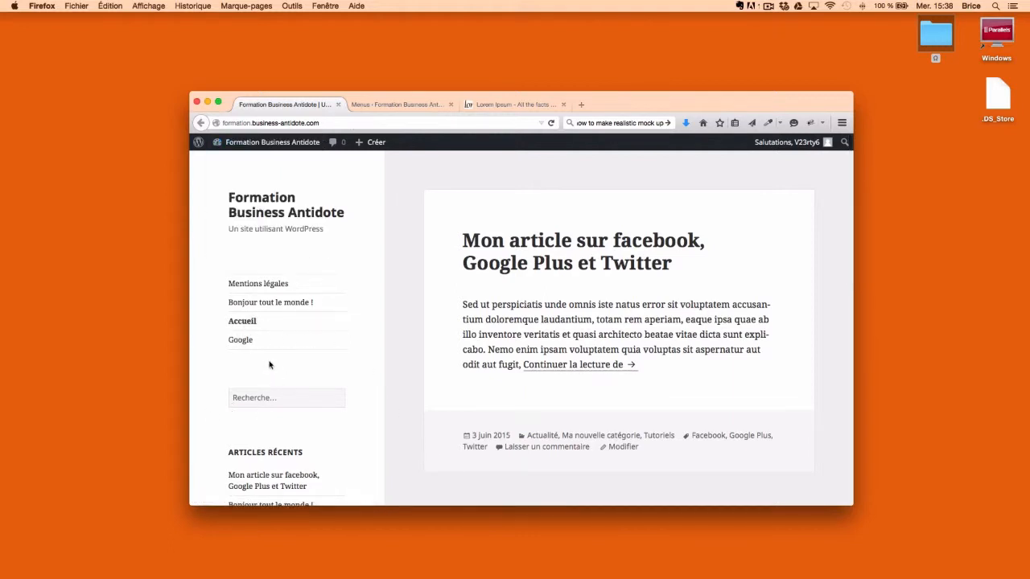
click(238, 330)
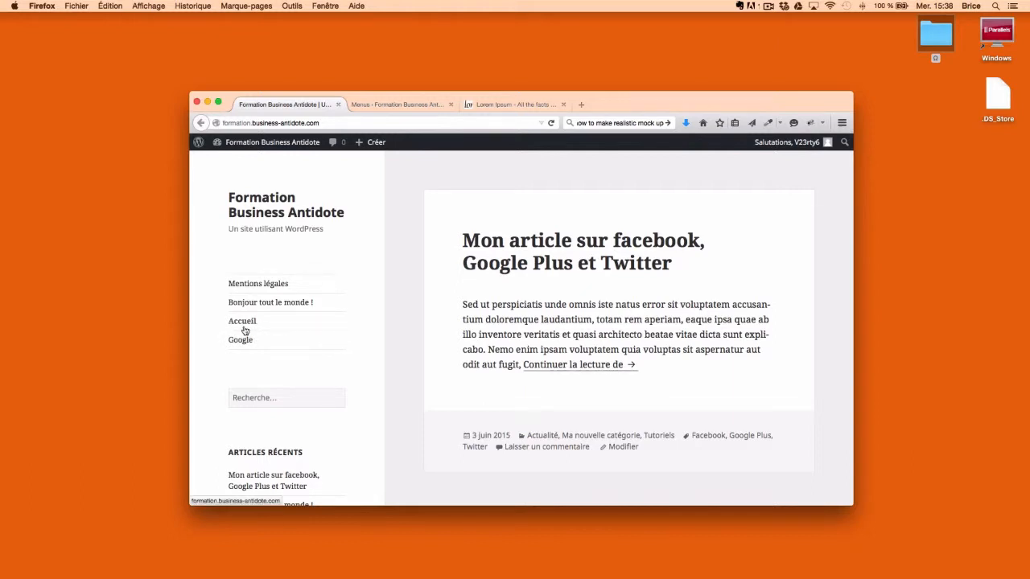
Move the "Accueil" item to the first position, above "Mentions légales", and save the menu.
click(383, 110)
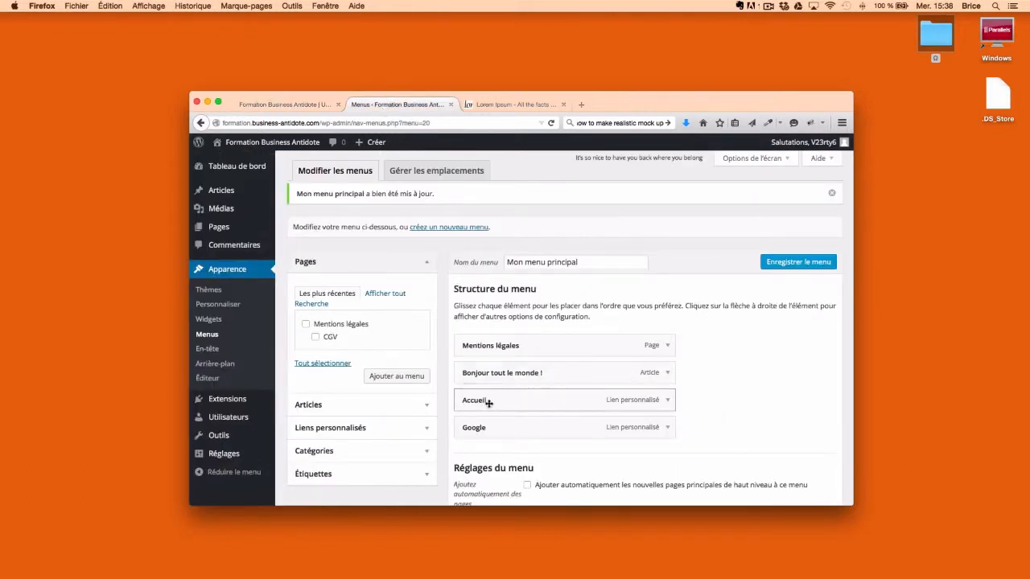
drag(561, 400, 562, 334)
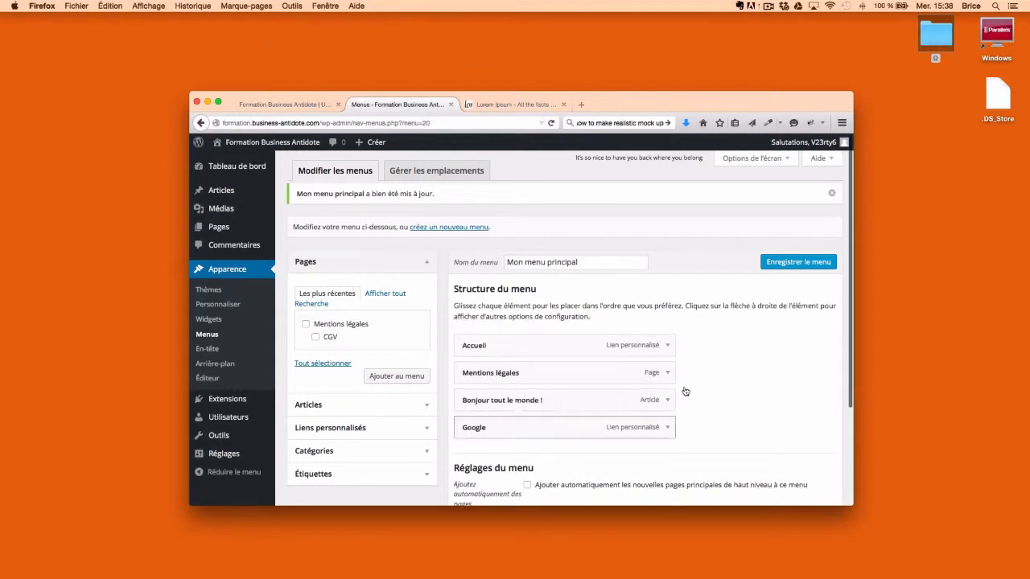
click(800, 262)
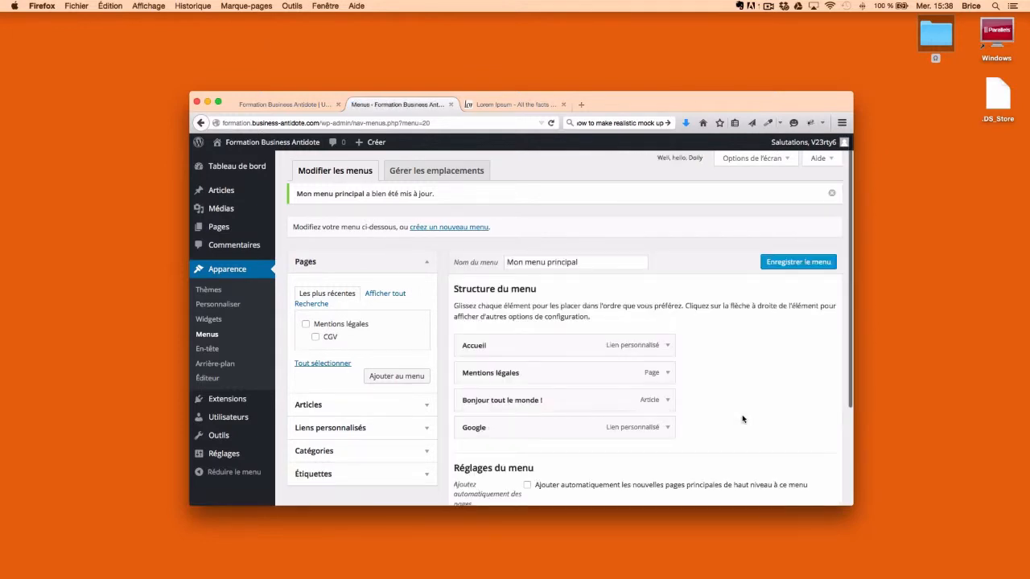
Check the new order of the menu items on the reloaded public home page.
click(275, 107)
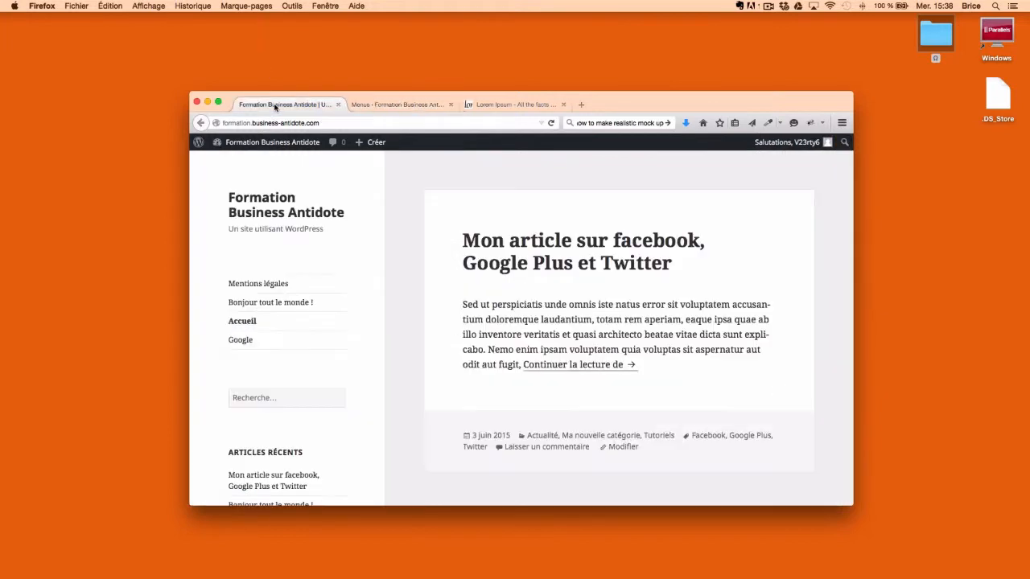
key(super+r)
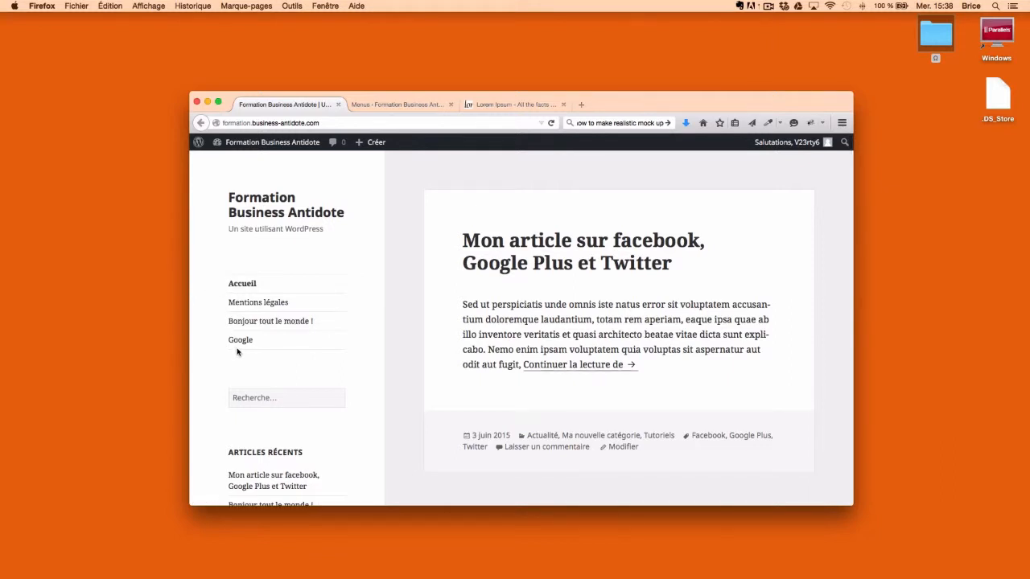
Make "Google" a sub-item of "Mentions légales" in the menu structure and save the menu.
click(395, 104)
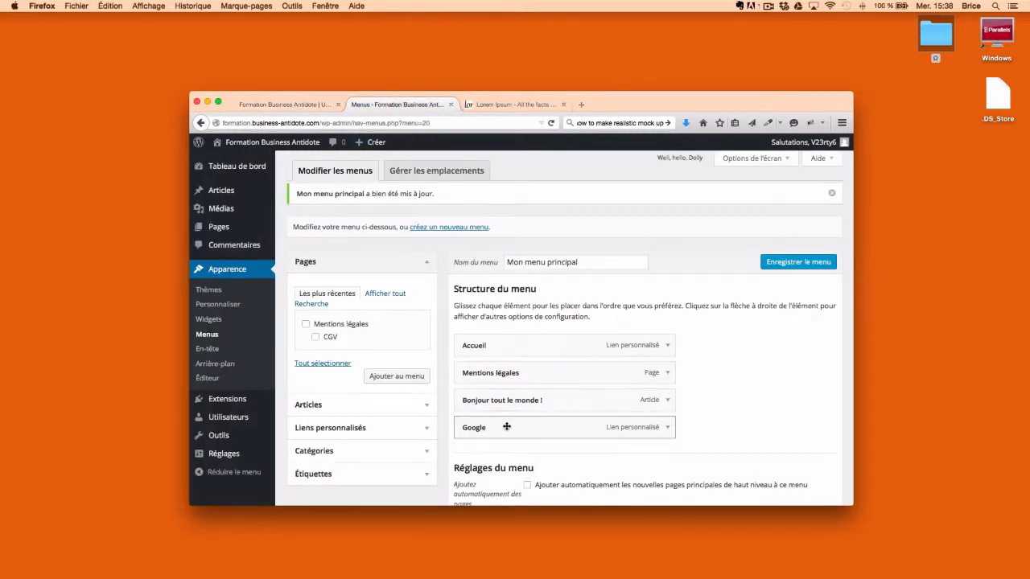
drag(506, 426, 515, 394)
mouse_move(520, 396)
mouse_down()
mouse_move(531, 398)
mouse_move(513, 402)
mouse_move(531, 399)
mouse_up()
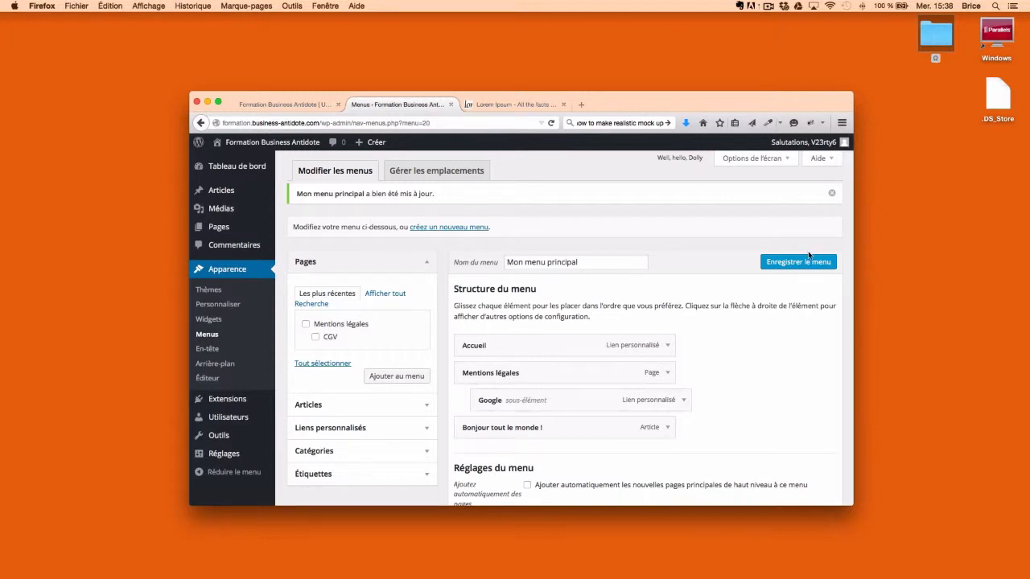
click(808, 255)
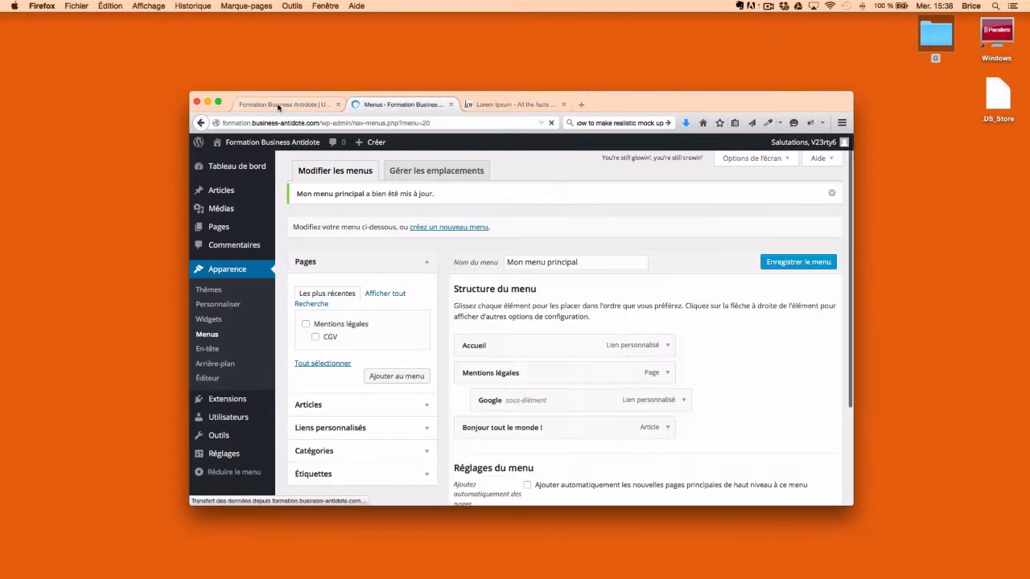
Reload the public home page and test expanding and collapsing the submenu under "Mentions légales".
click(279, 106)
key(super+r)
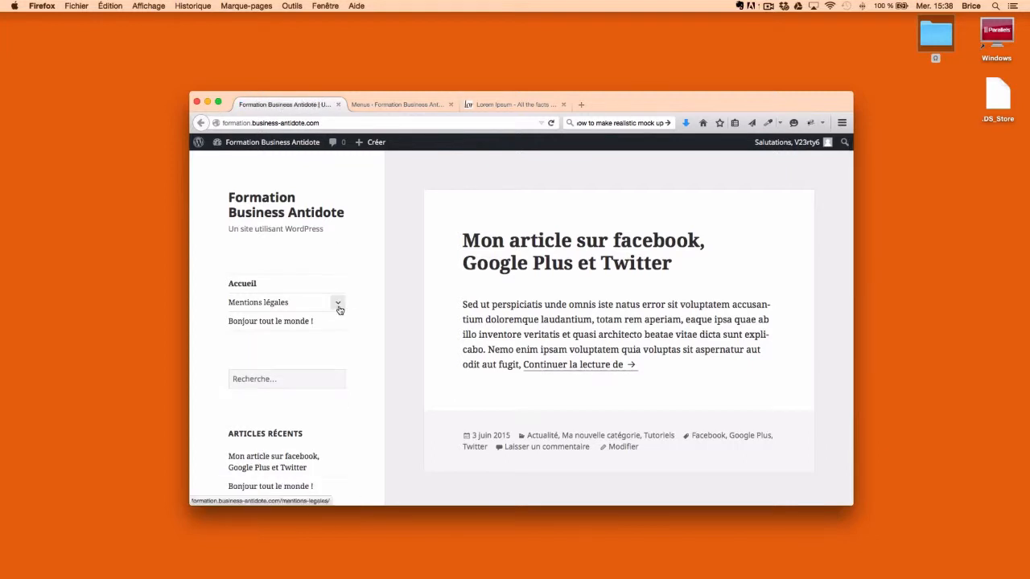
click(338, 305)
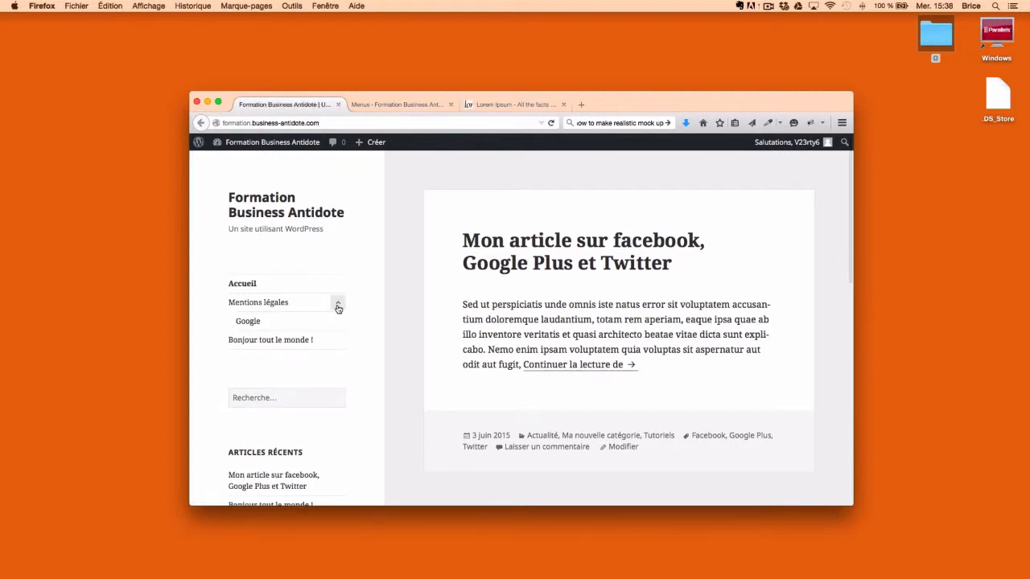
click(338, 305)
click(338, 305)
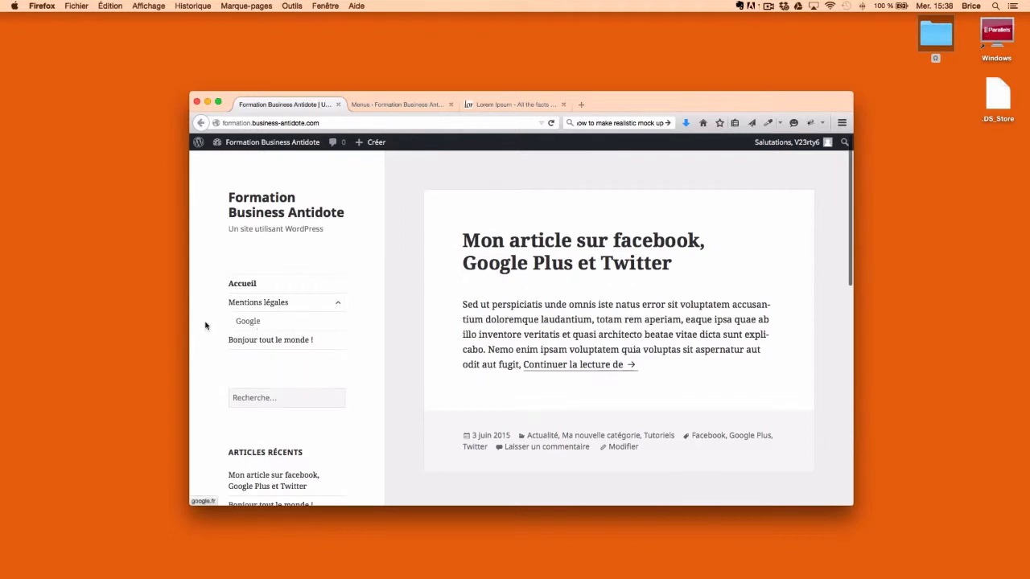
click(340, 303)
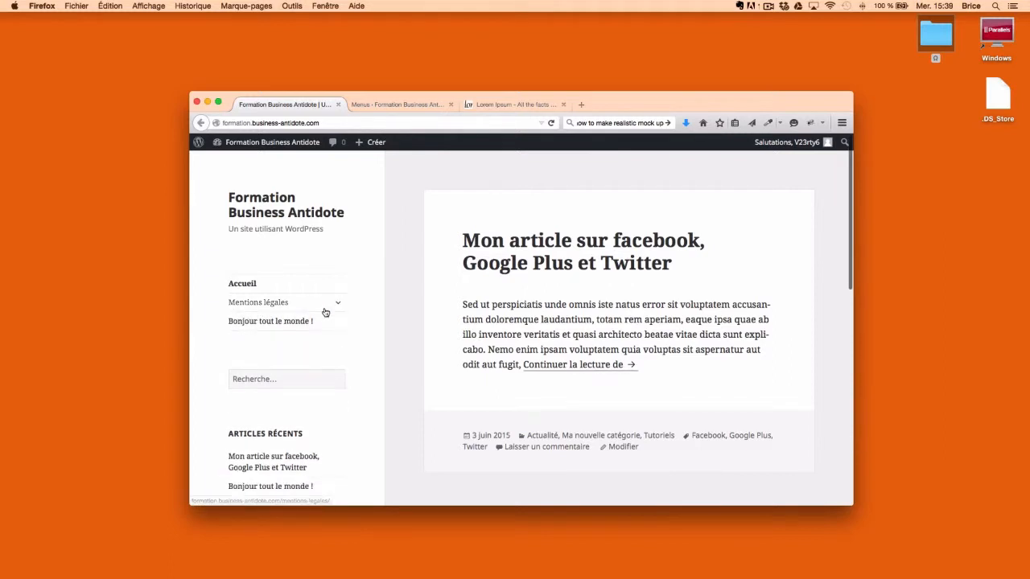
Test the "Mentions légales" parent link in the site menu and look through the page it opens.
click(260, 303)
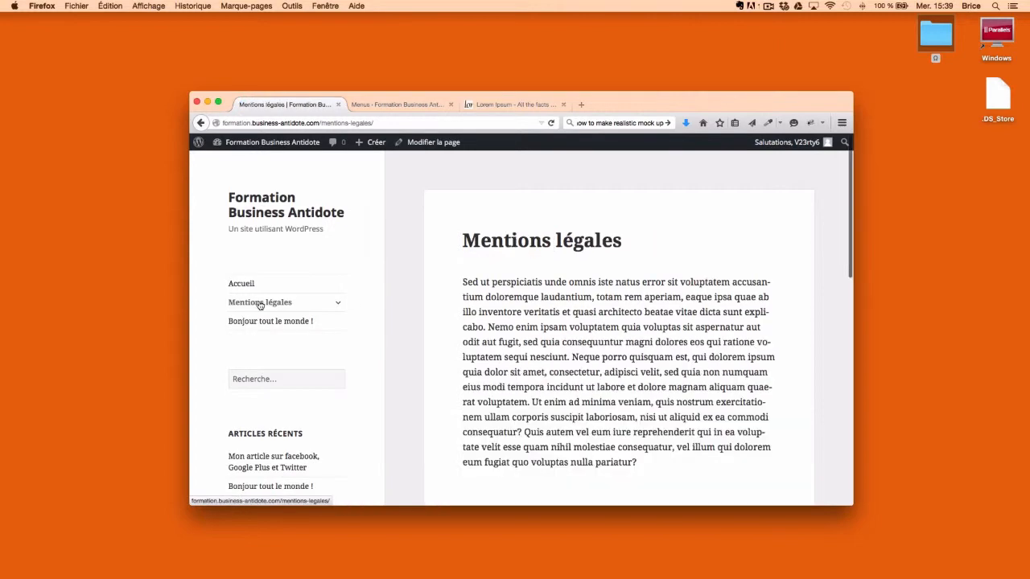
scroll(720, 321, down, 5)
scroll(719, 322, down, 3)
scroll(719, 322, up, 8)
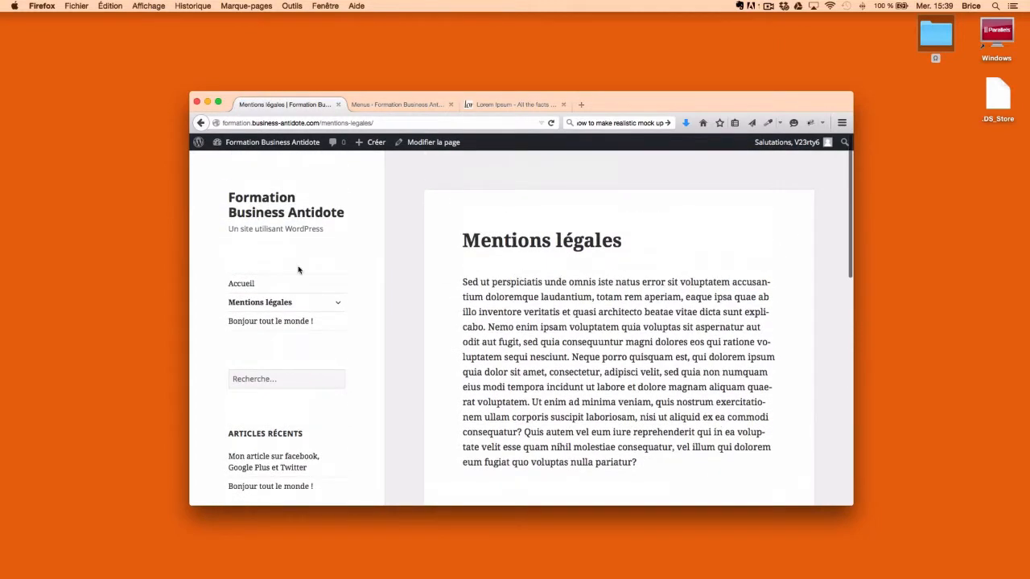
Return to the menu editor and review the automatic page addition and theme location settings.
click(402, 105)
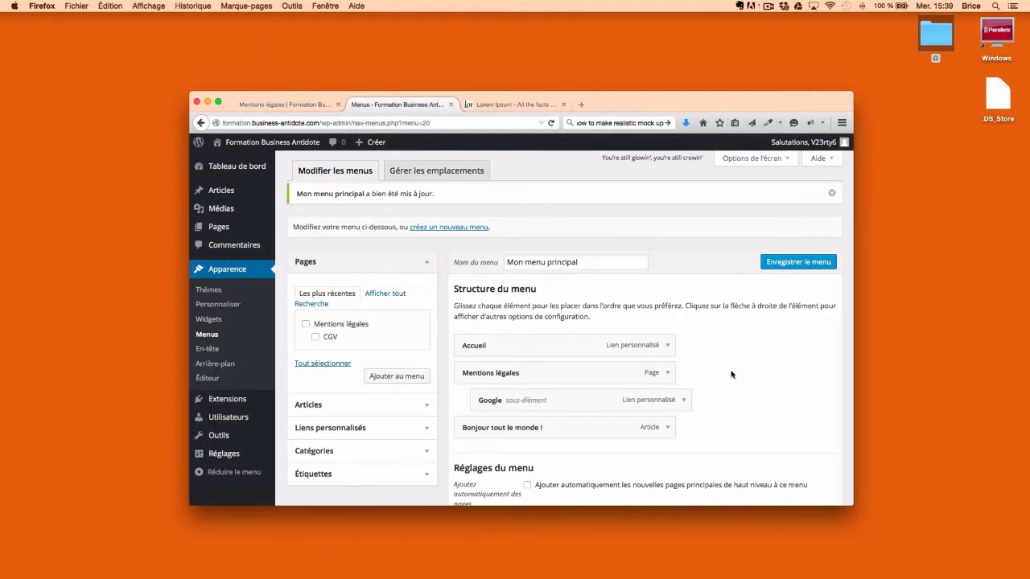
scroll(745, 391, down, 3)
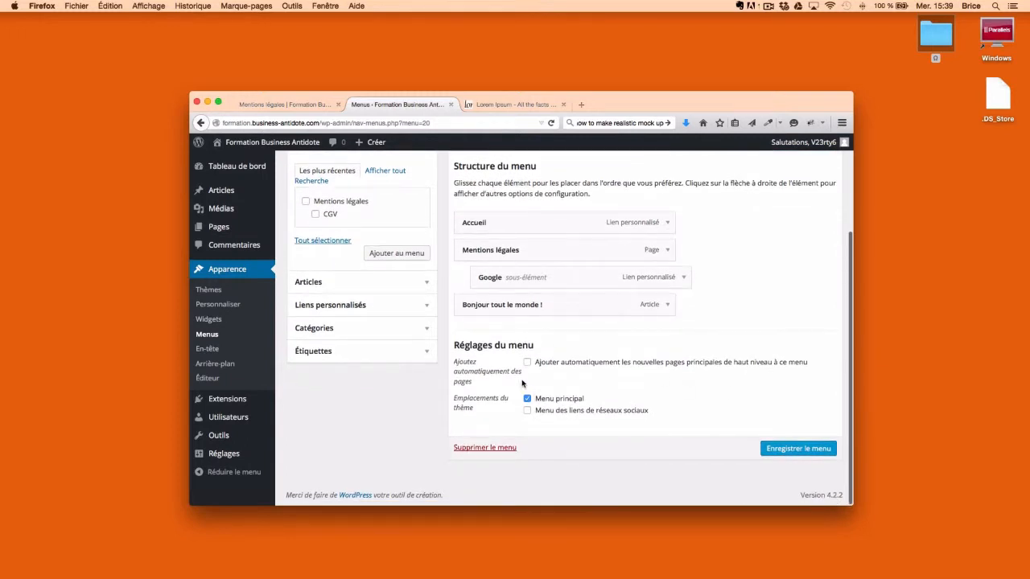
scroll(567, 394, up, 1)
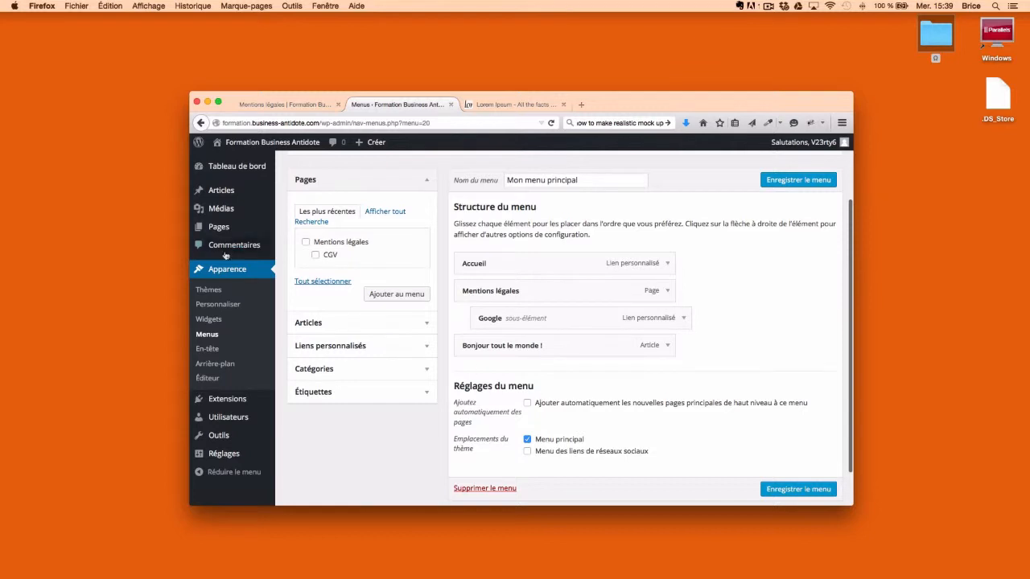
mouse_move(231, 229)
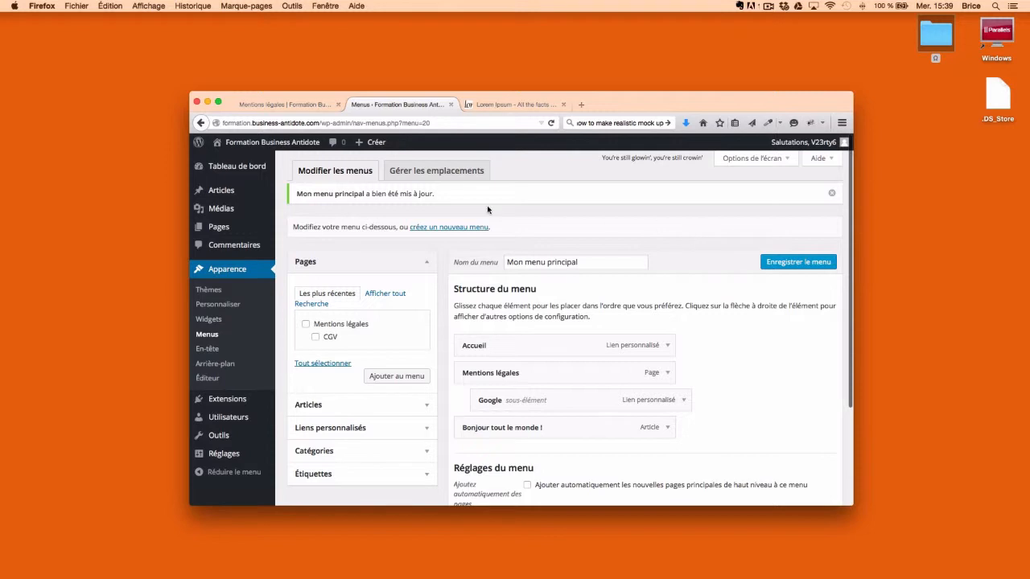
Examine the menu assignments of the theme locations and the menus available for "Menu principal".
click(434, 173)
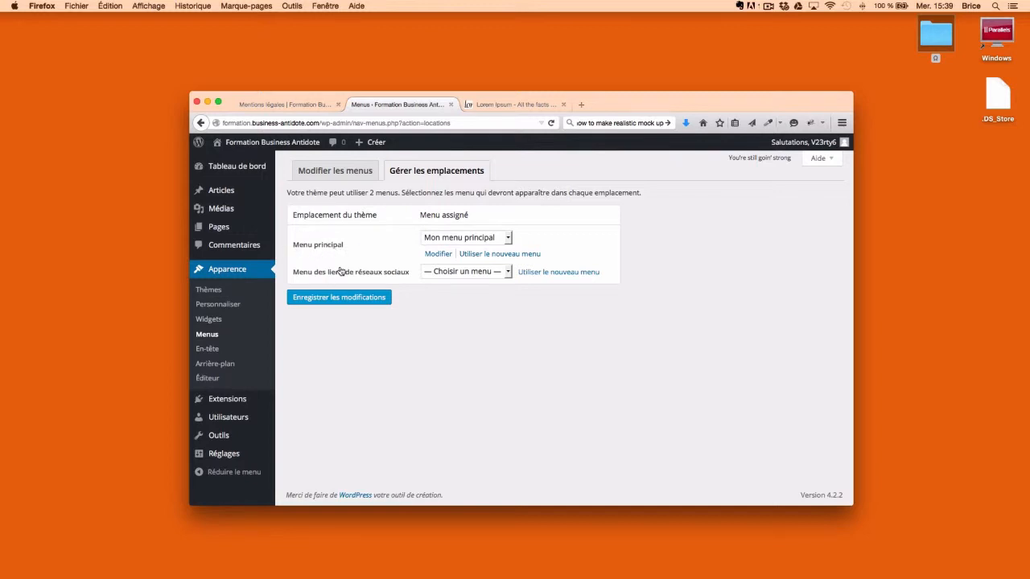
click(465, 239)
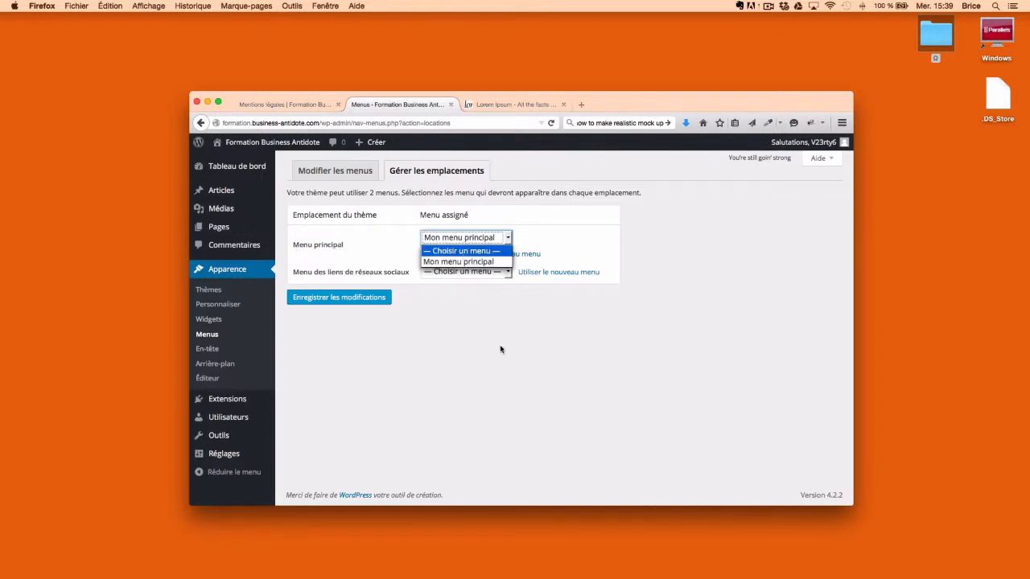
click(554, 343)
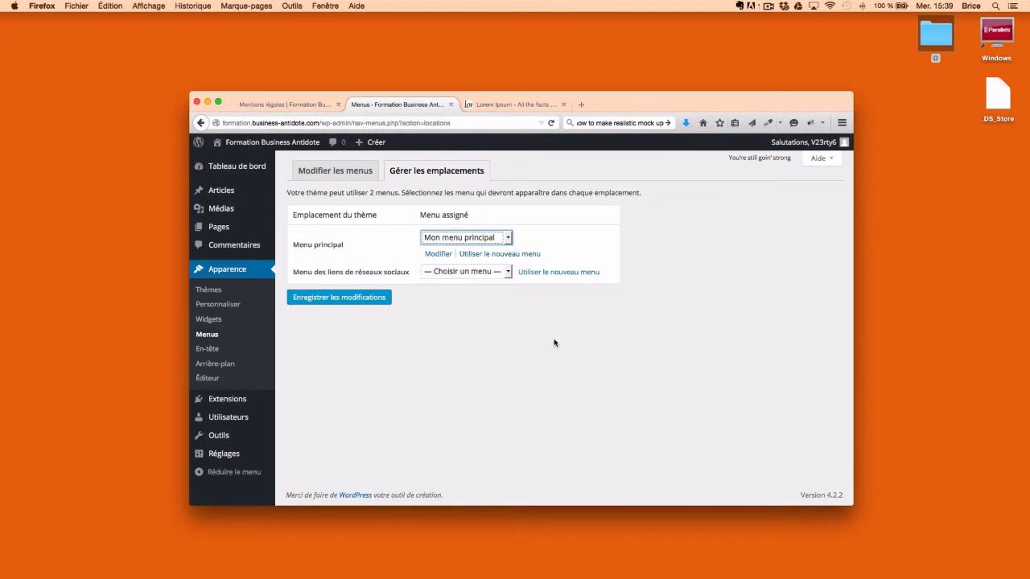
Go back to editing "Mon menu principal" and review its structure and theme location options.
click(326, 173)
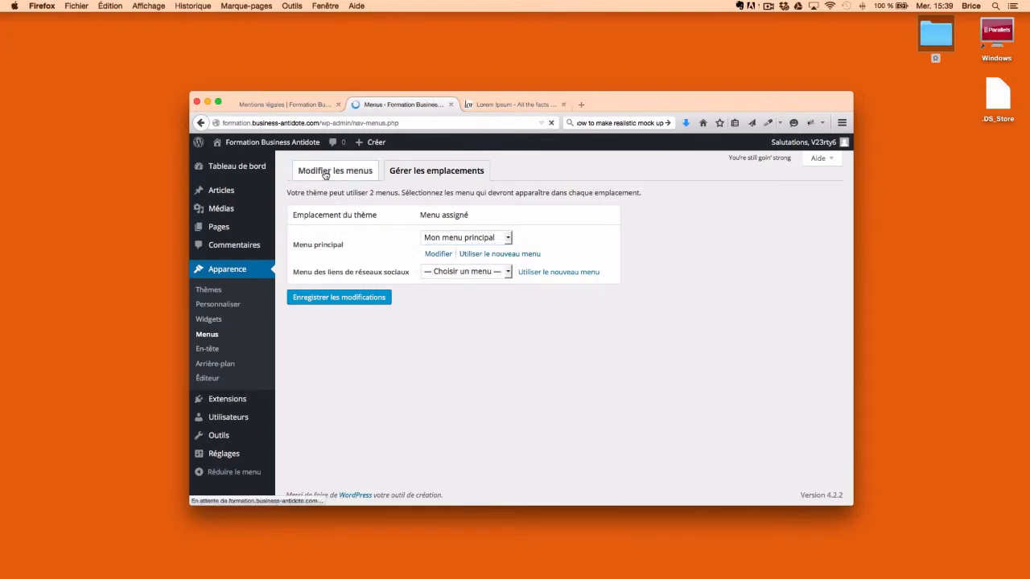
scroll(649, 391, down, 2)
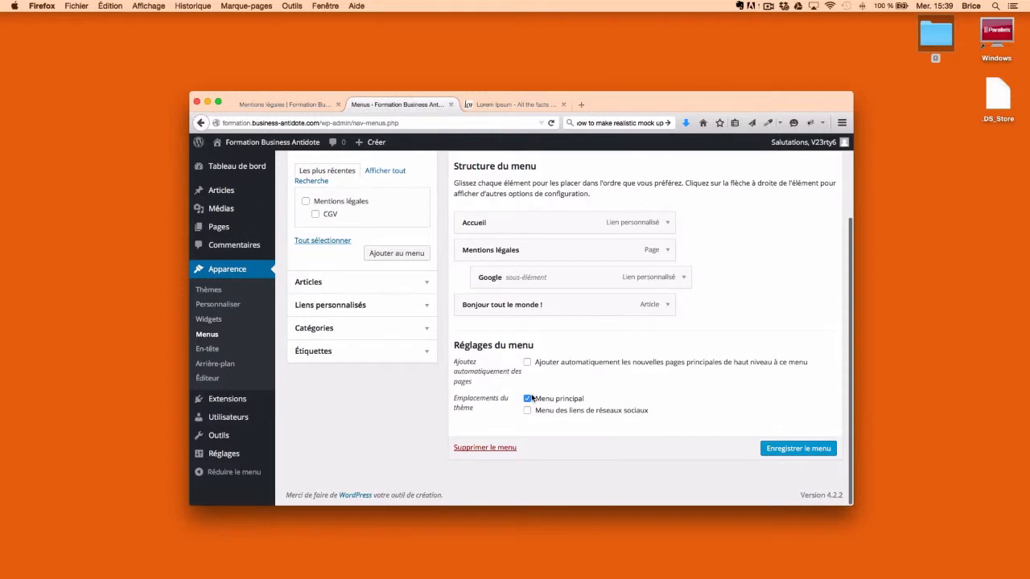
scroll(586, 444, up, 2)
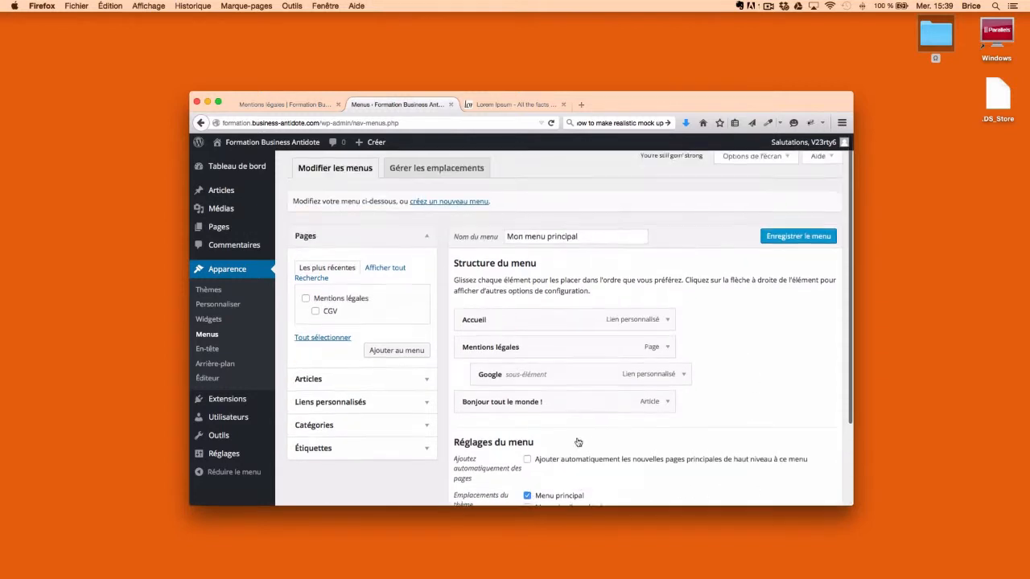